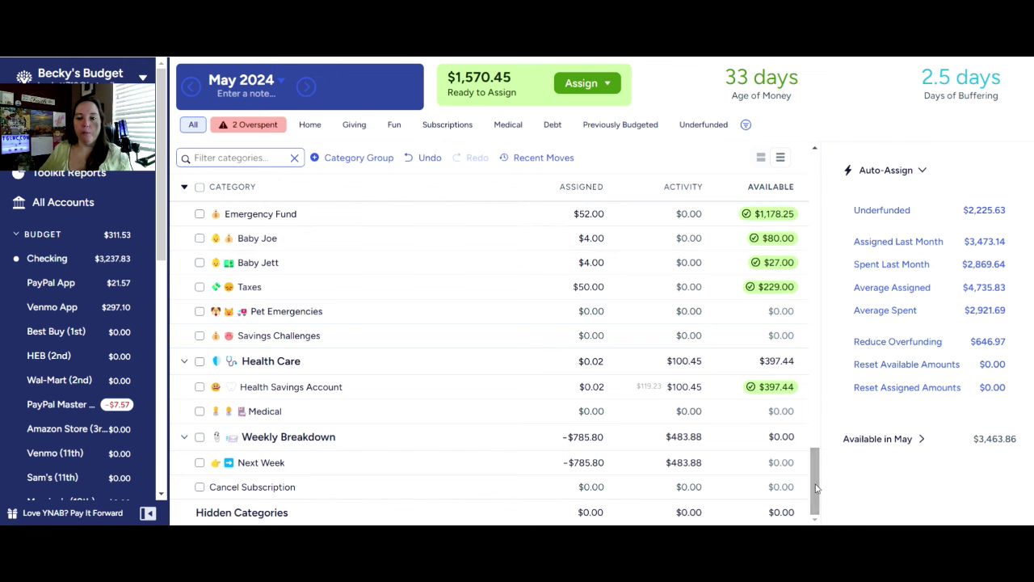
Review the May transactions recorded against the Dining Out category, and dismiss the transaction list
{"action": "left_click_drag", "start_coordinate": [816, 485], "coordinate": [823, 230]}
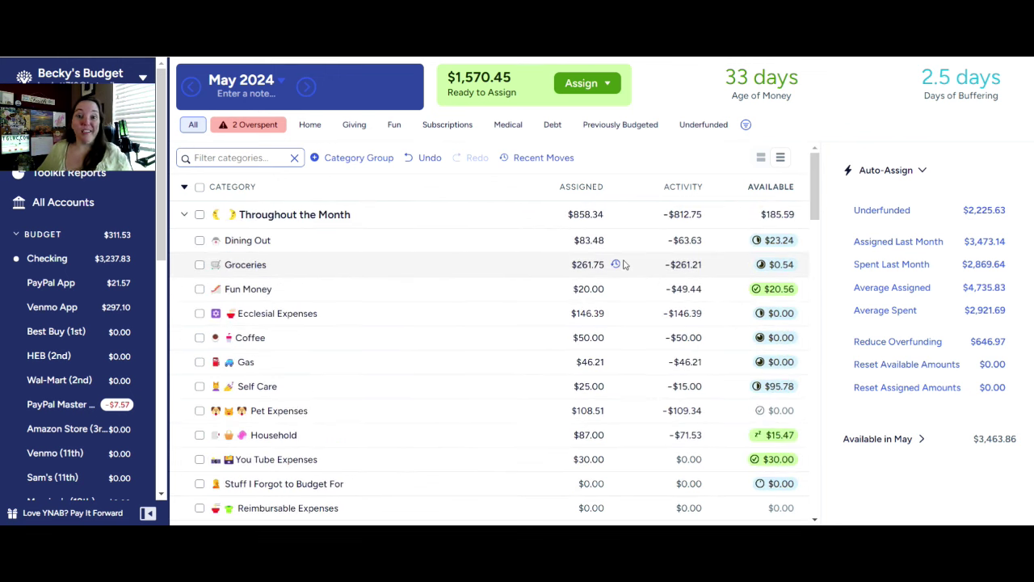
{"action": "left_click", "coordinate": [695, 241]}
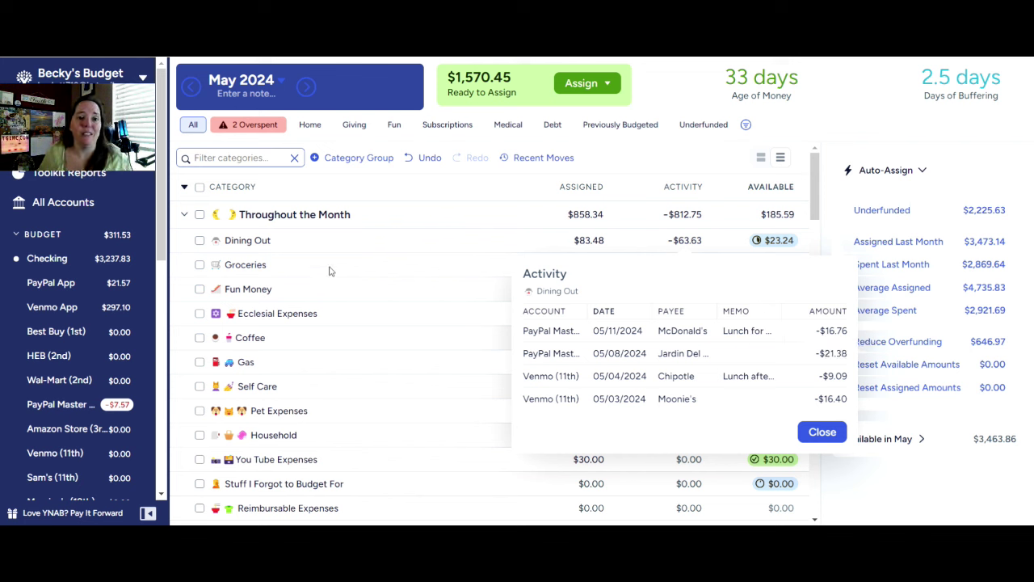
{"action": "left_click", "coordinate": [424, 212]}
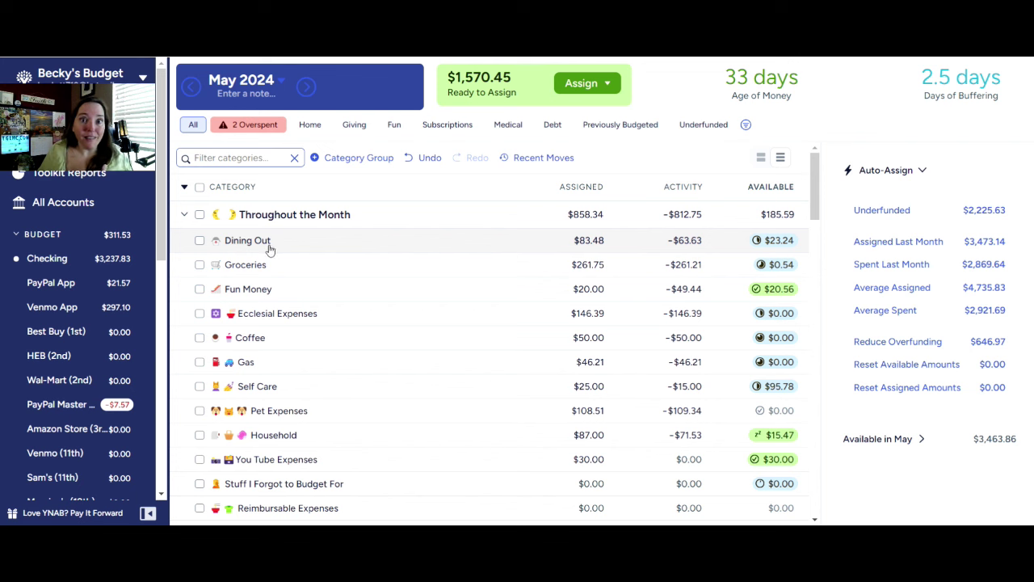
{"action": "mouse_move", "coordinate": [271, 250]}
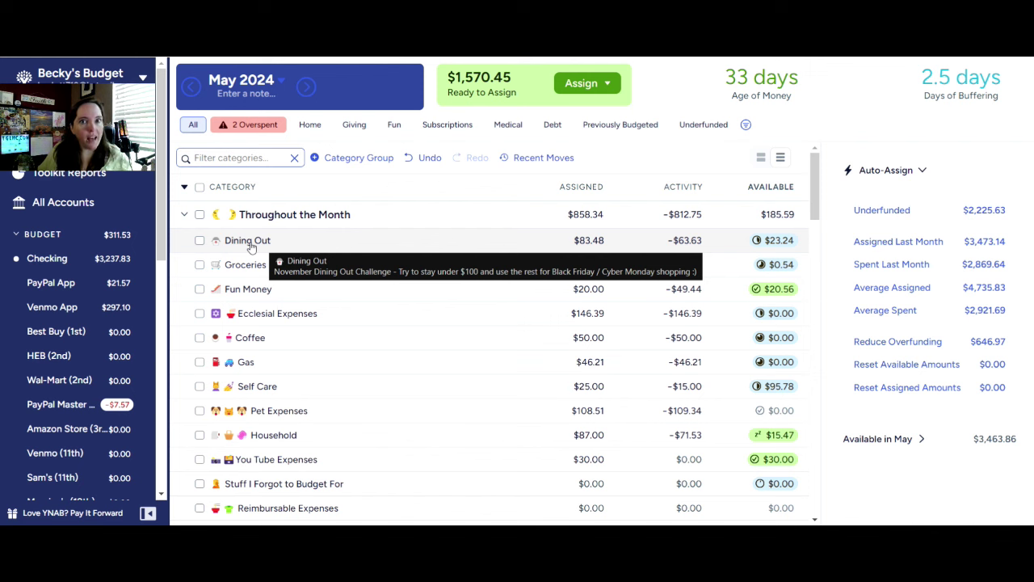
Add $40 to the amount assigned to Dining Out and $100 to the amount assigned to Groceries
{"action": "left_click", "coordinate": [591, 240]}
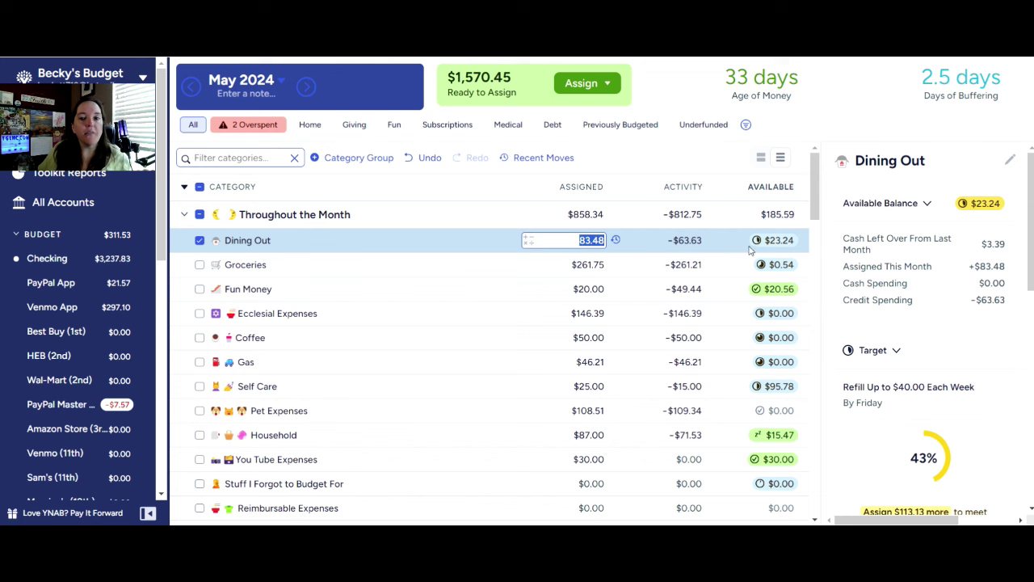
{"action": "type", "text": "+40"}
{"action": "key", "text": "Return"}
{"action": "left_click", "coordinate": [593, 265]}
{"action": "type", "text": "+100"}
{"action": "key", "text": "Return"}
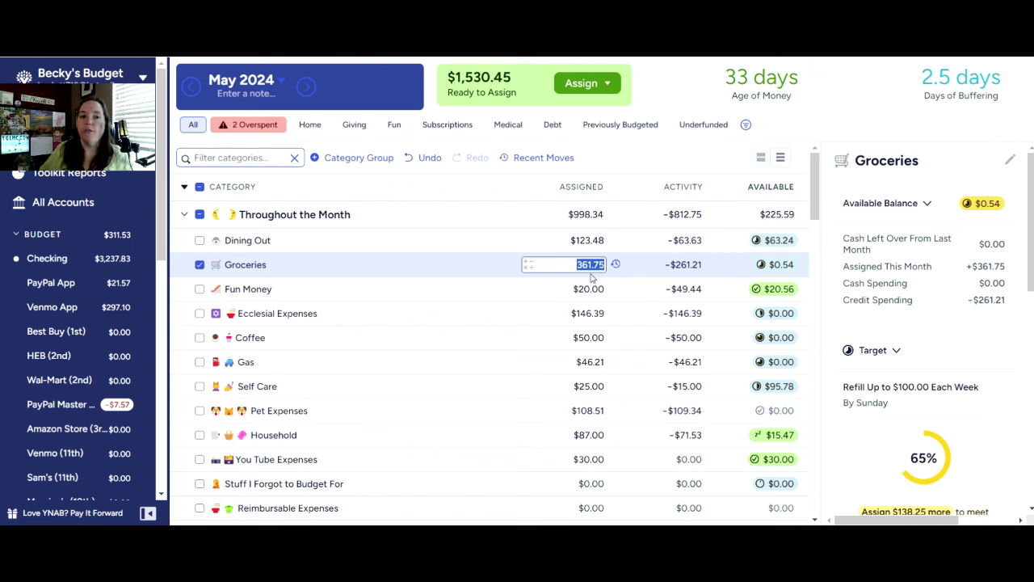
Add $10 to the amount assigned to Fun Money for May 2024
{"action": "left_click", "coordinate": [589, 286]}
{"action": "type", "text": "+10"}
{"action": "key", "text": "Return"}
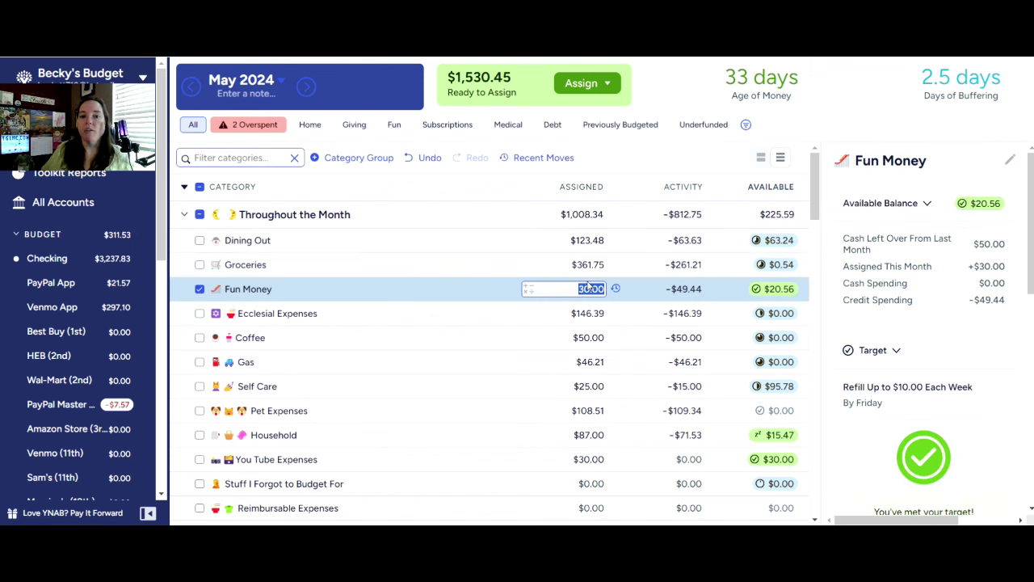
{"action": "left_click", "coordinate": [582, 320]}
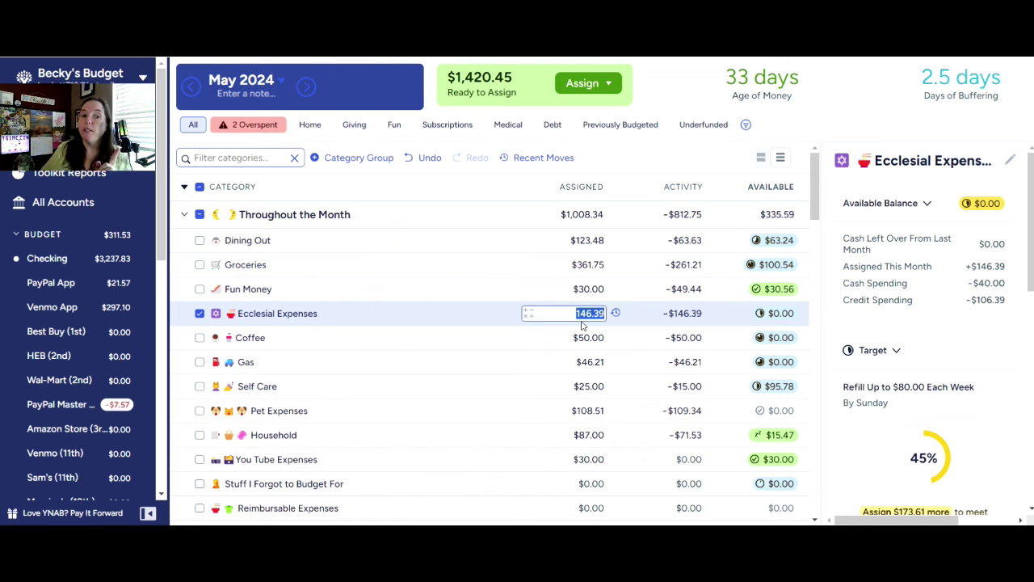
Add $25 to the $50.00 assigned to Coffee, and deselect the category
{"action": "left_click", "coordinate": [571, 340]}
{"action": "type", "text": "5"}
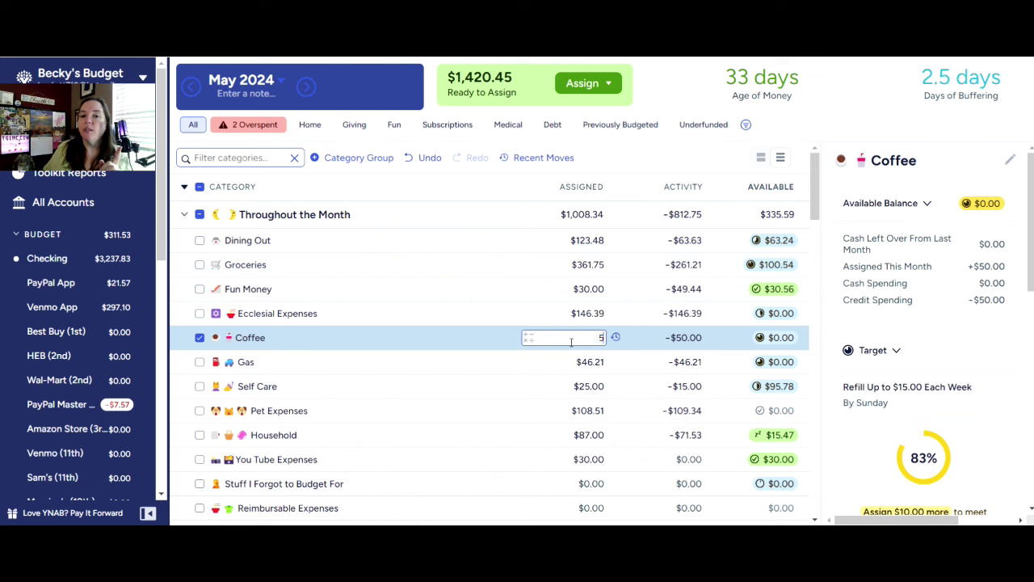
{"action": "type", "text": "0.00+2"}
{"action": "key", "text": "ctrl+a"}
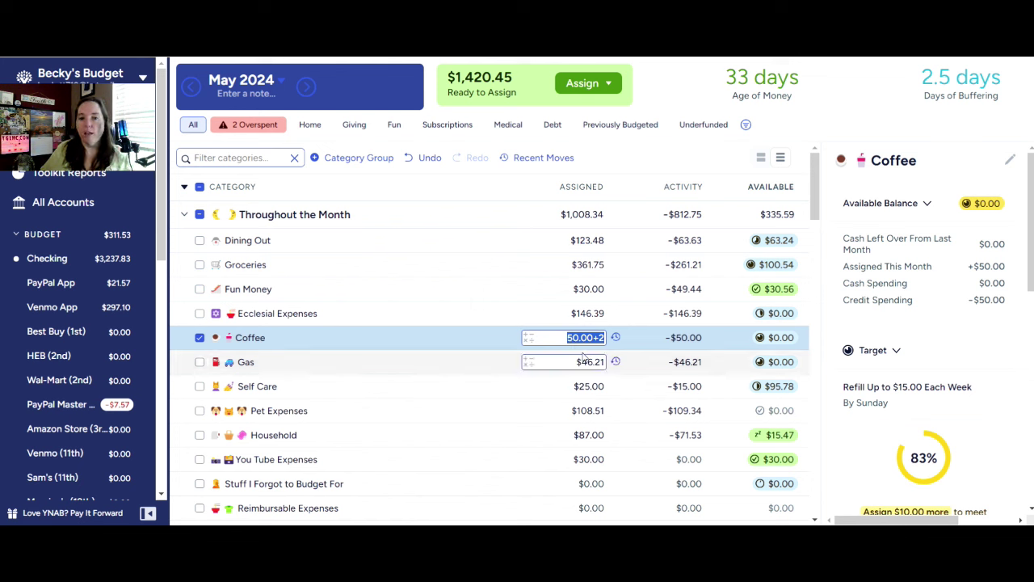
{"action": "key", "text": "Right"}
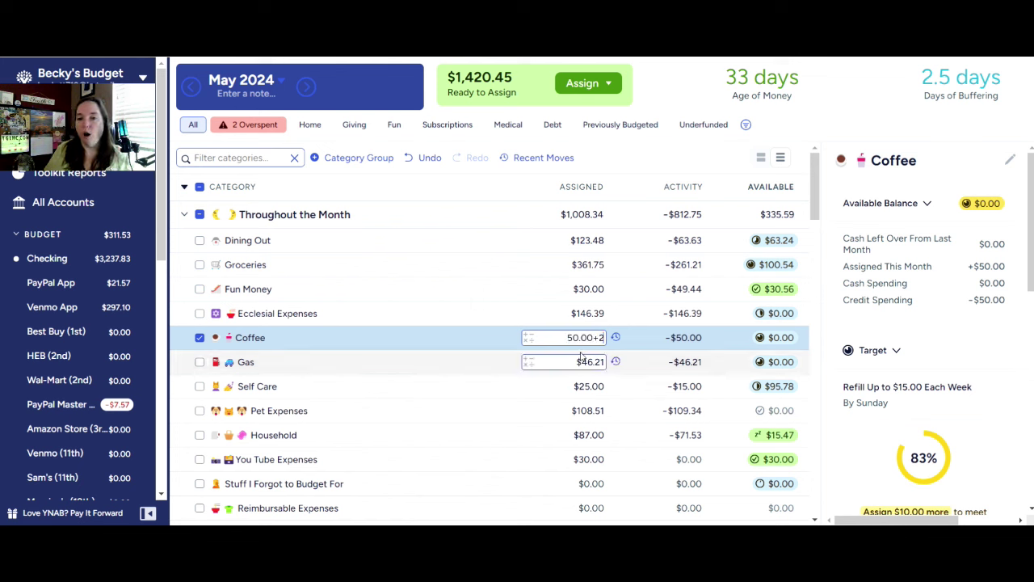
{"action": "type", "text": "5"}
{"action": "key", "text": "Return"}
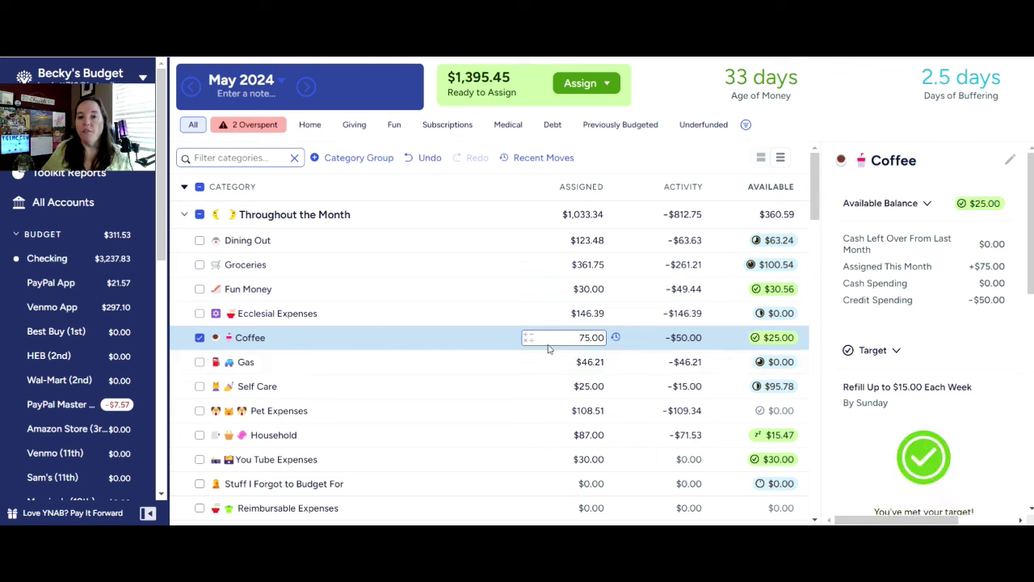
{"action": "left_click", "coordinate": [202, 343]}
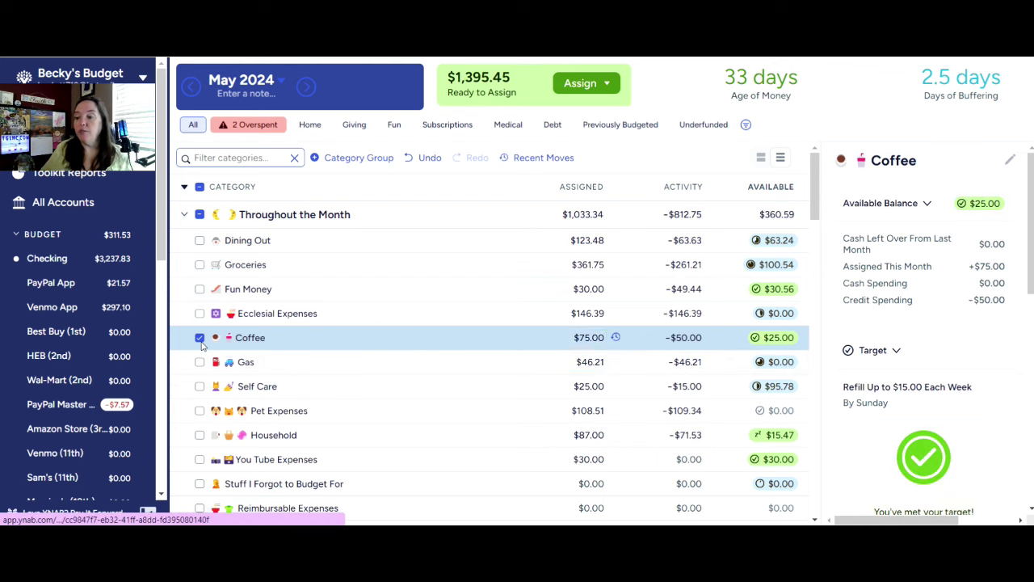
{"action": "left_click", "coordinate": [200, 339]}
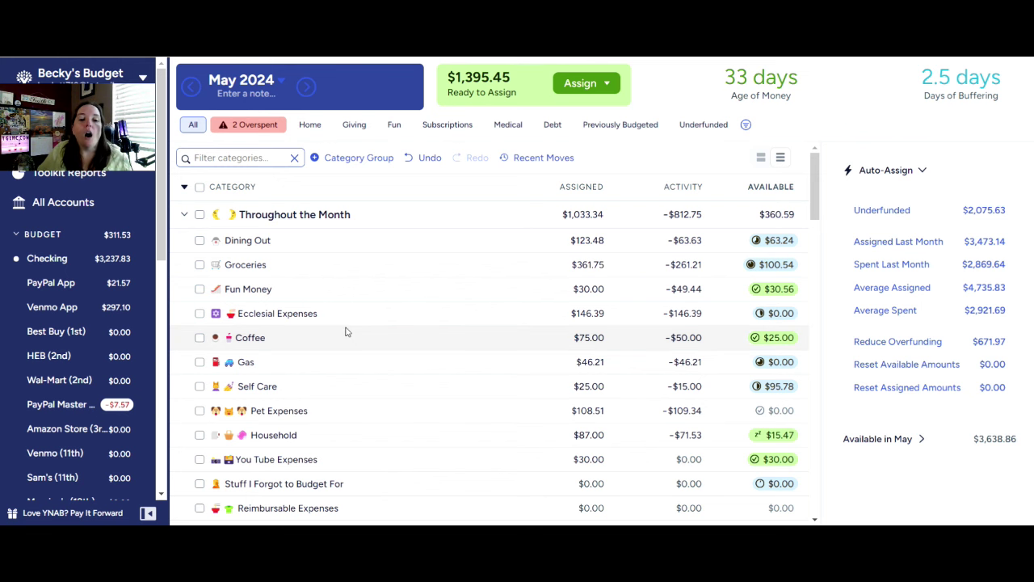
Assign $27.11 to the overspent Planet Fitness (17th) category in the Once a Month group
{"action": "scroll", "coordinate": [356, 336], "scroll_direction": "down", "scroll_amount": 2}
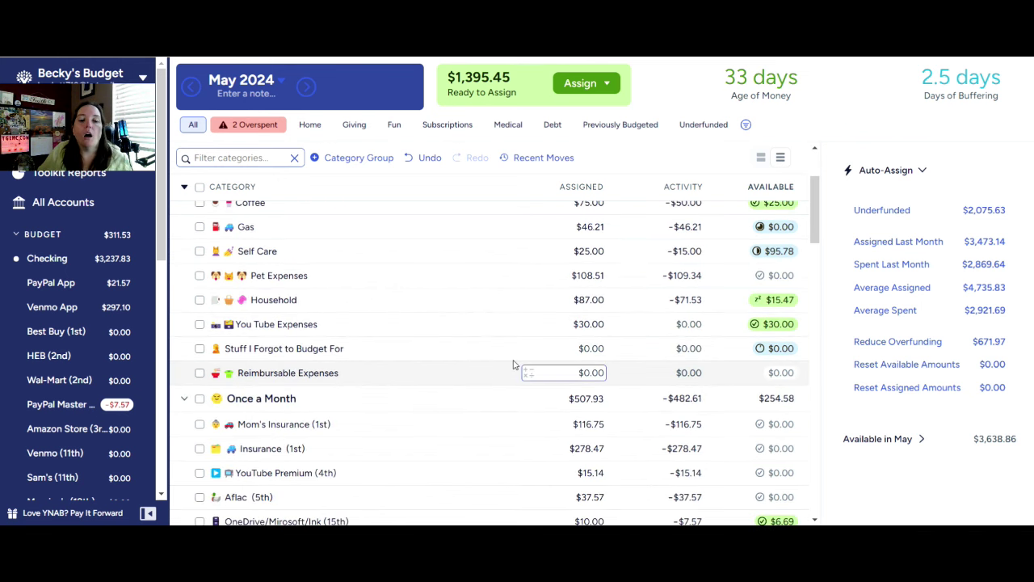
{"action": "scroll", "coordinate": [513, 362], "scroll_direction": "down", "scroll_amount": 3}
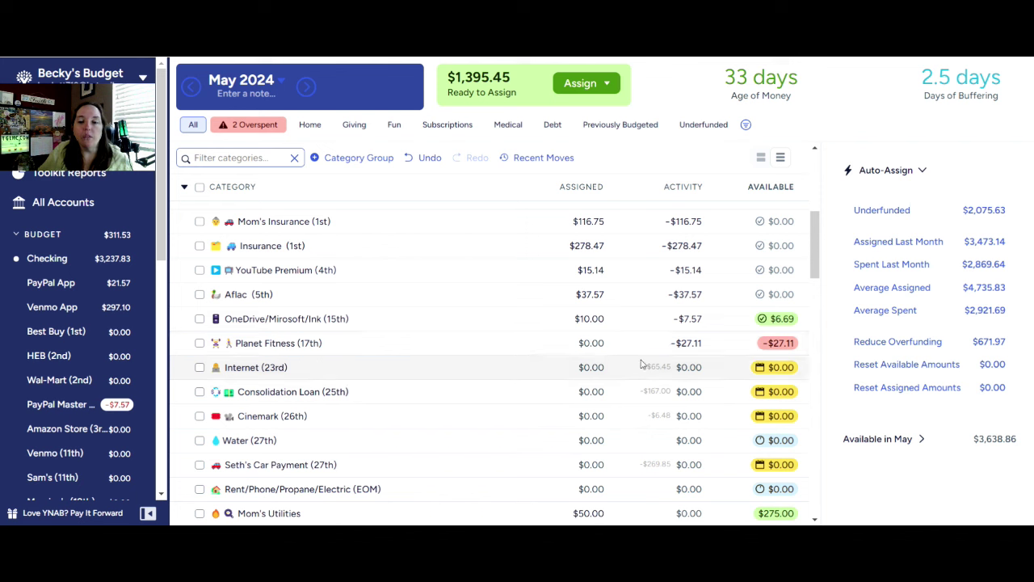
{"action": "left_click", "coordinate": [575, 342]}
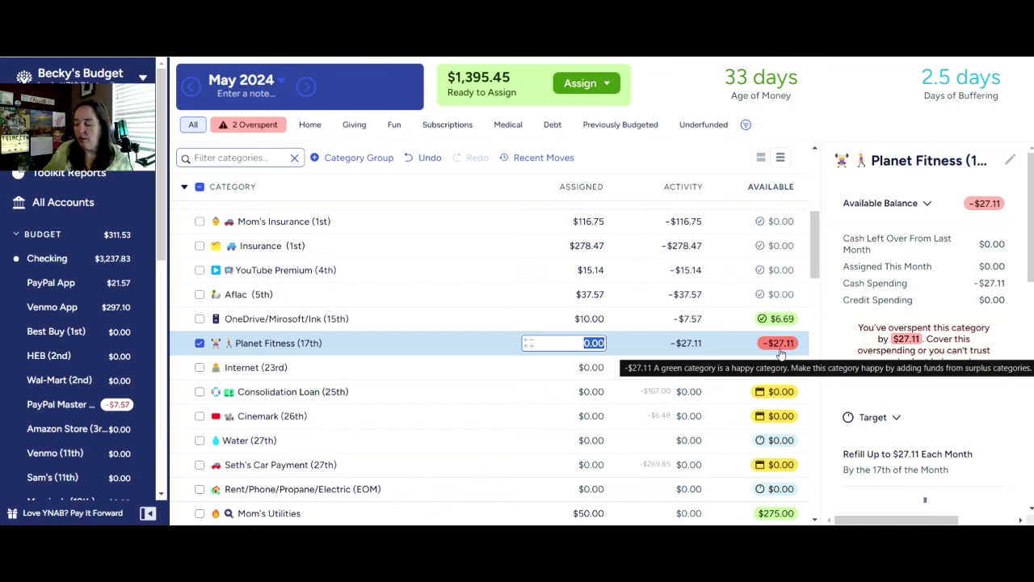
{"action": "type", "text": "27.11"}
{"action": "key", "text": "Return"}
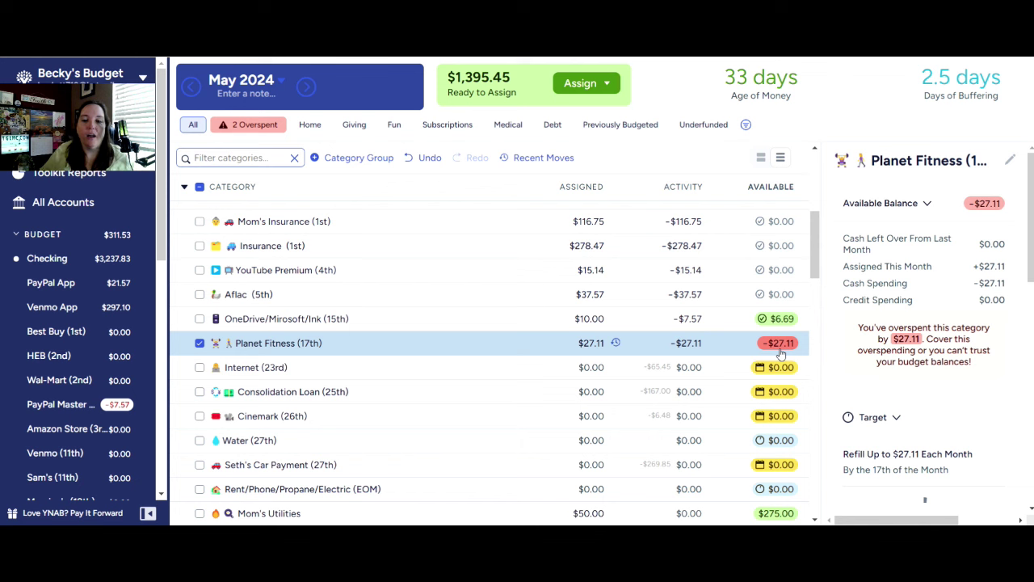
Assign $64.45 to the Internet (23rd) category in the Once a Month group
{"action": "left_click", "coordinate": [597, 369]}
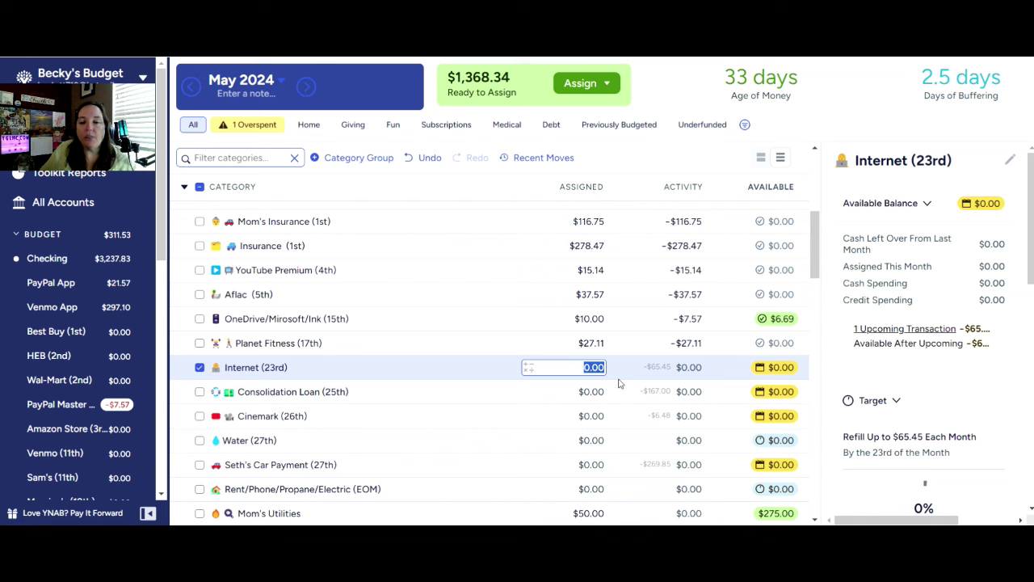
{"action": "type", "text": "64.45"}
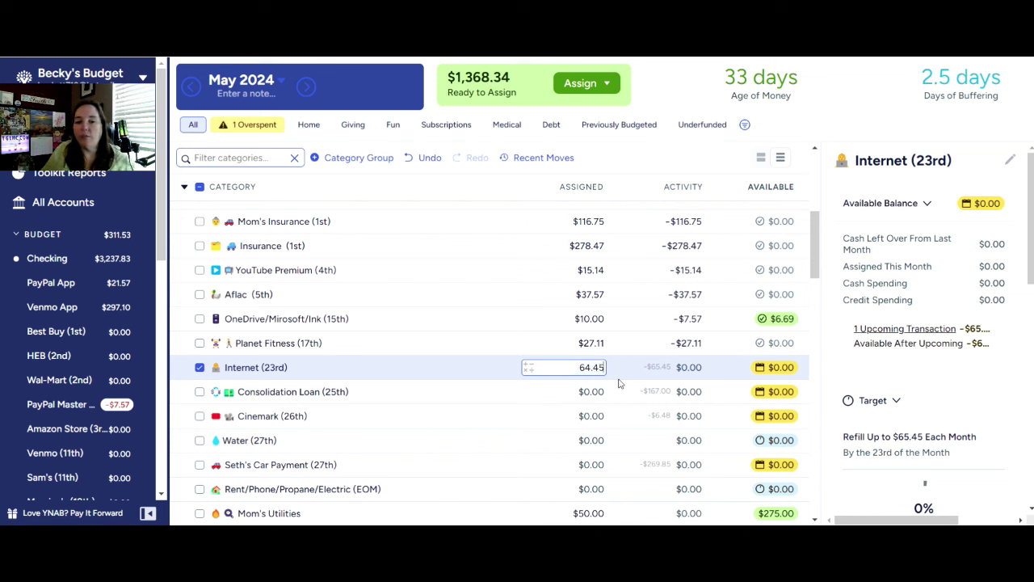
{"action": "key", "text": "Return"}
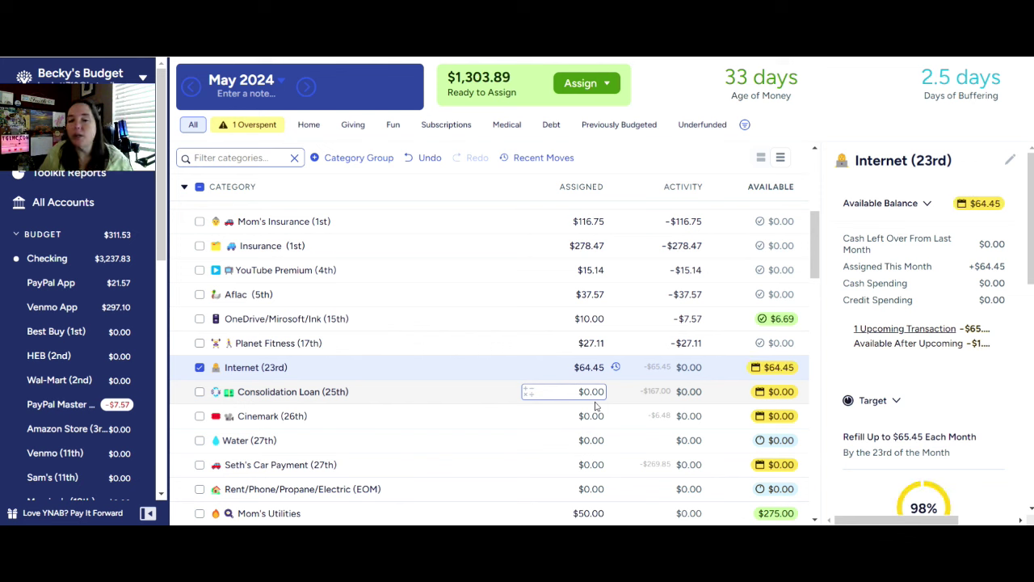
{"action": "left_click", "coordinate": [584, 410]}
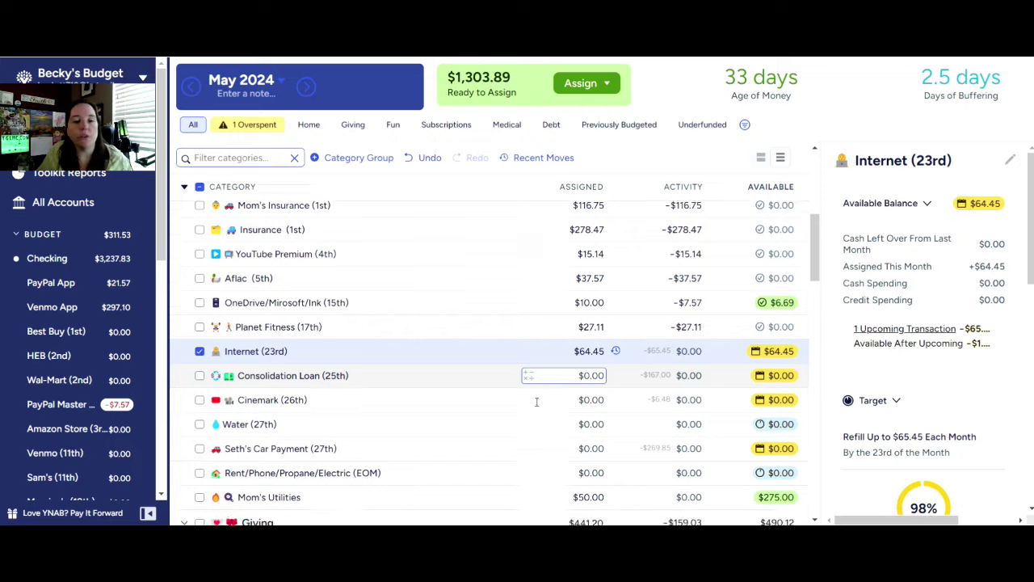
Assign $80 to the Mattress Firm (21st) category for its upcoming payment
{"action": "scroll", "coordinate": [407, 405], "scroll_direction": "down", "scroll_amount": 6}
{"action": "scroll", "coordinate": [404, 406], "scroll_direction": "down", "scroll_amount": 5}
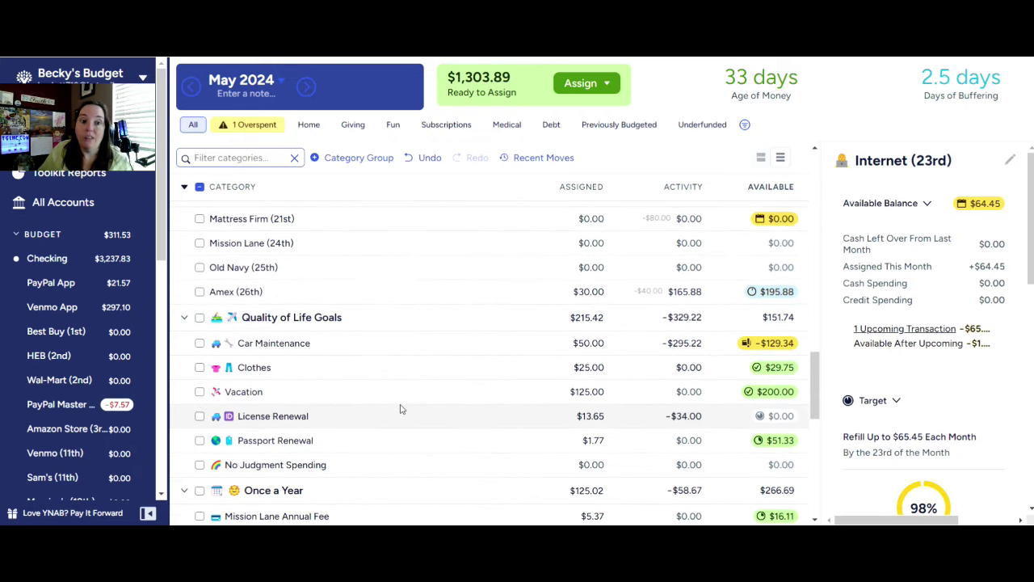
{"action": "left_click", "coordinate": [596, 220]}
{"action": "type", "text": "80"}
{"action": "key", "text": "Return"}
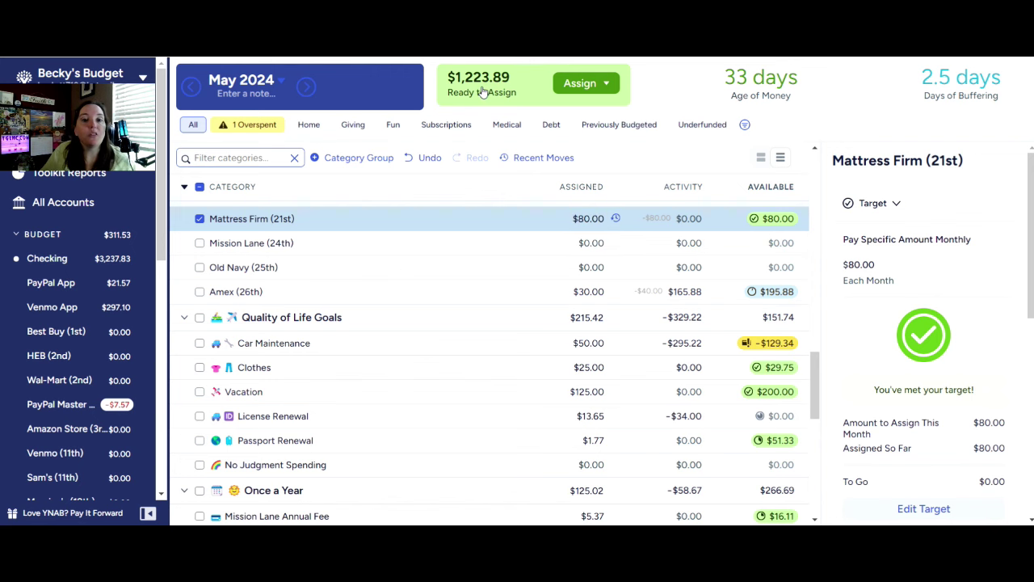
Assign all the remaining money to Next Week under Weekly Breakdown by adding $1,223.89 to its assigned amount
{"action": "scroll", "coordinate": [582, 485], "scroll_direction": "down", "scroll_amount": 6}
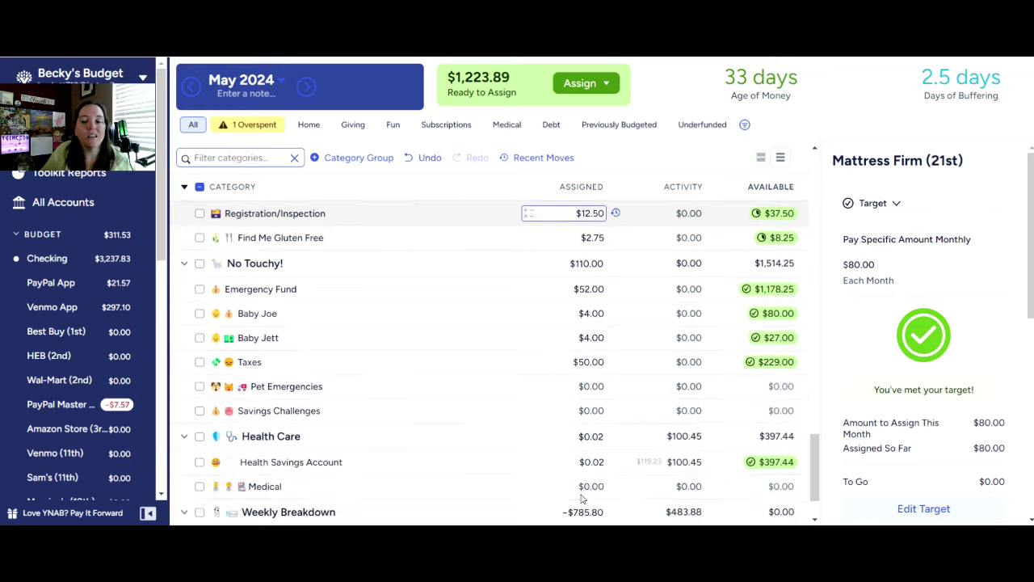
{"action": "scroll", "coordinate": [582, 499], "scroll_direction": "down", "scroll_amount": 2}
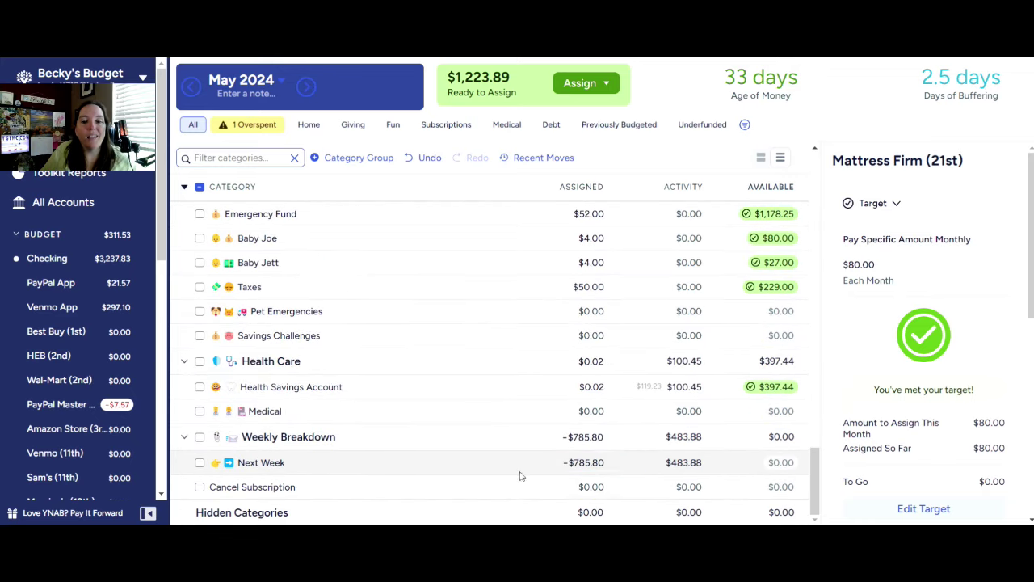
{"action": "left_click", "coordinate": [568, 462]}
{"action": "key", "text": "End"}
{"action": "type", "text": "+1223.89"}
{"action": "key", "text": "Return"}
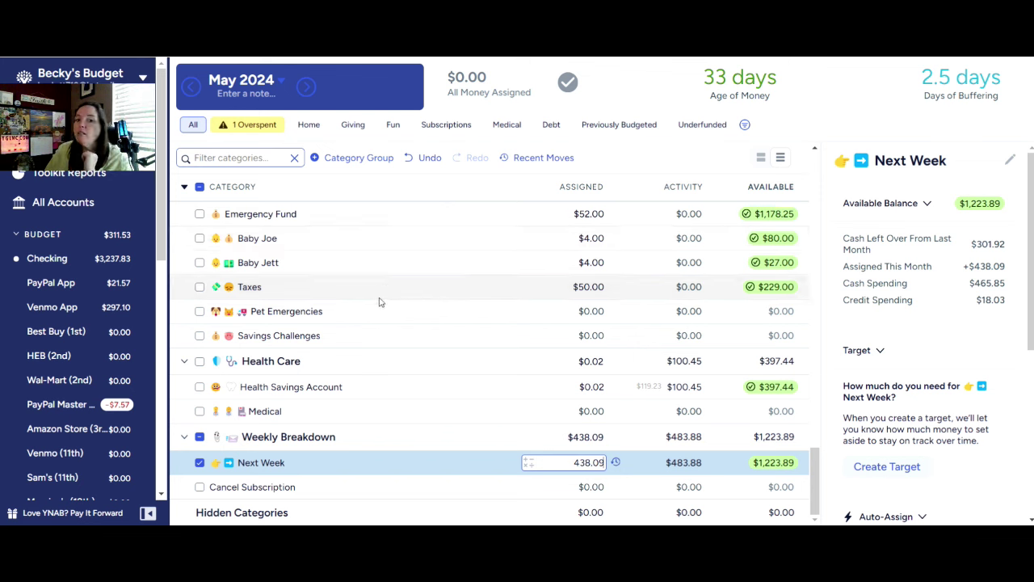
{"action": "scroll", "coordinate": [389, 303], "scroll_direction": "up", "scroll_amount": 20}
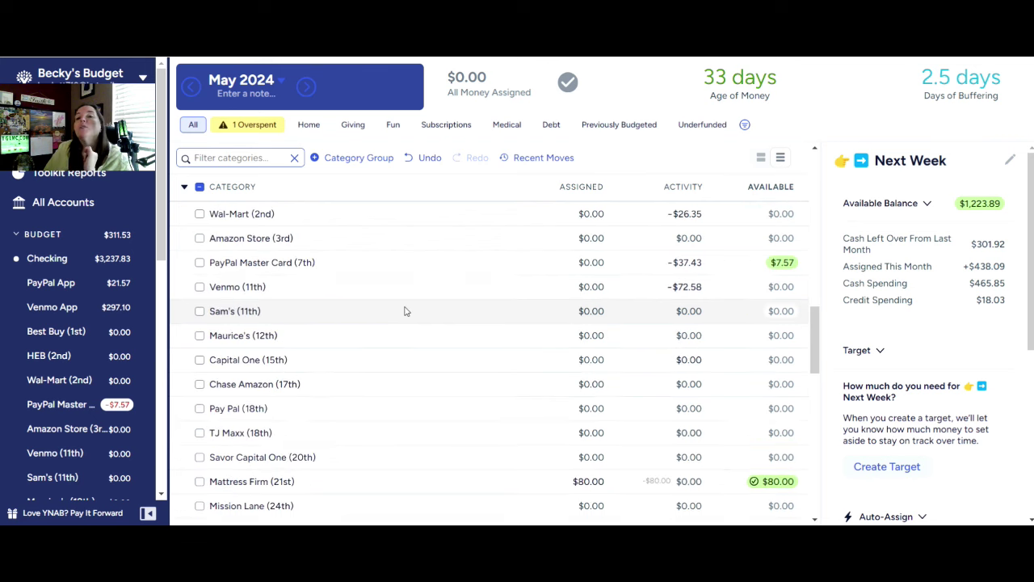
{"action": "scroll", "coordinate": [424, 329], "scroll_direction": "up", "scroll_amount": 1}
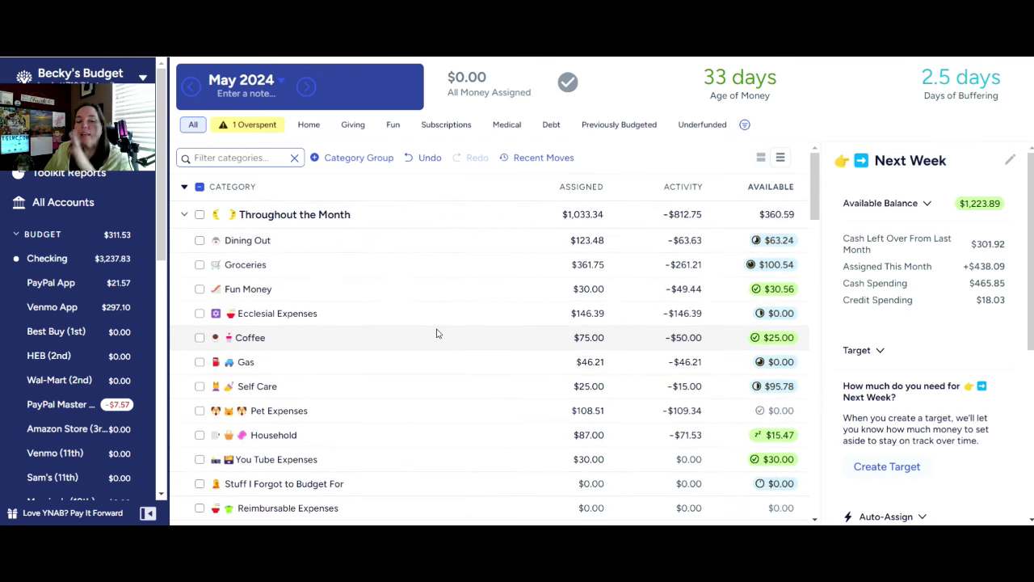